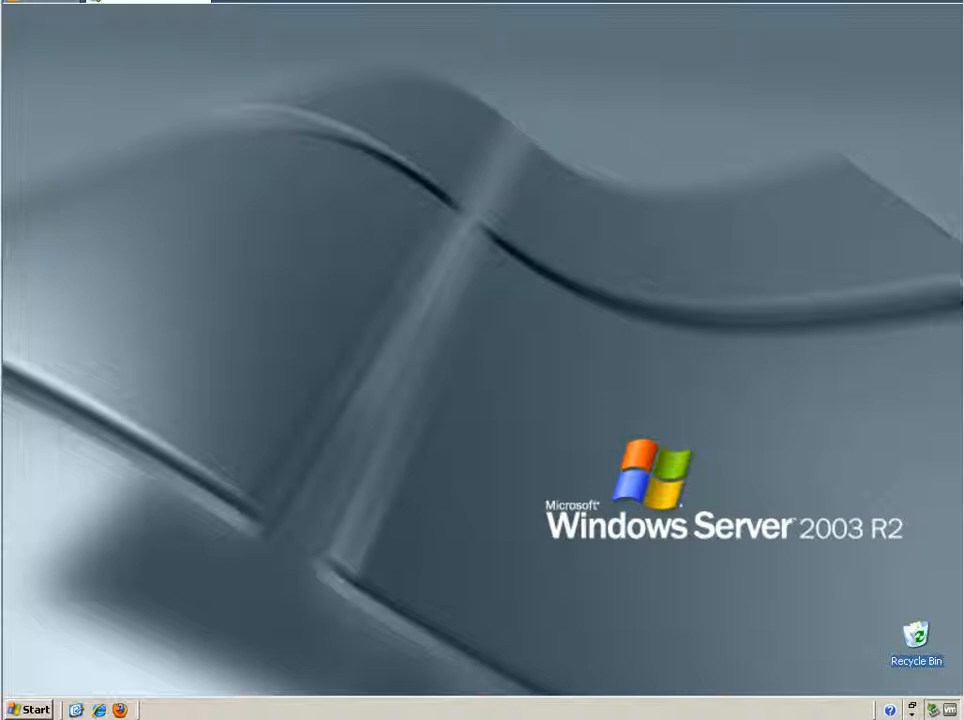
Open the Active Directory Users and Computers console.
click(38, 706)
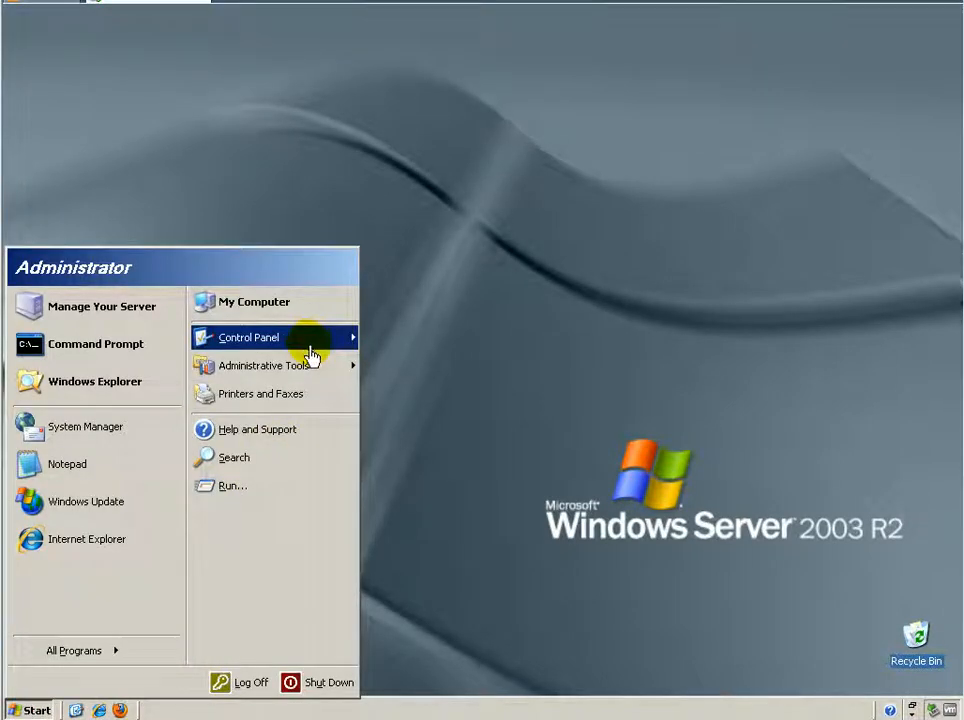
click(344, 376)
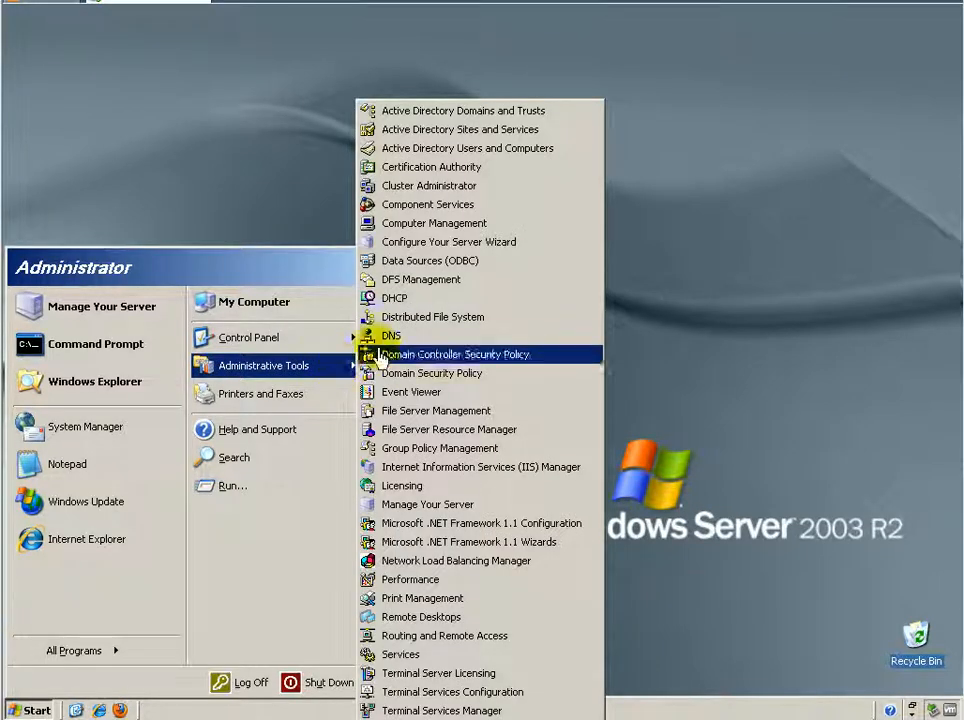
click(462, 149)
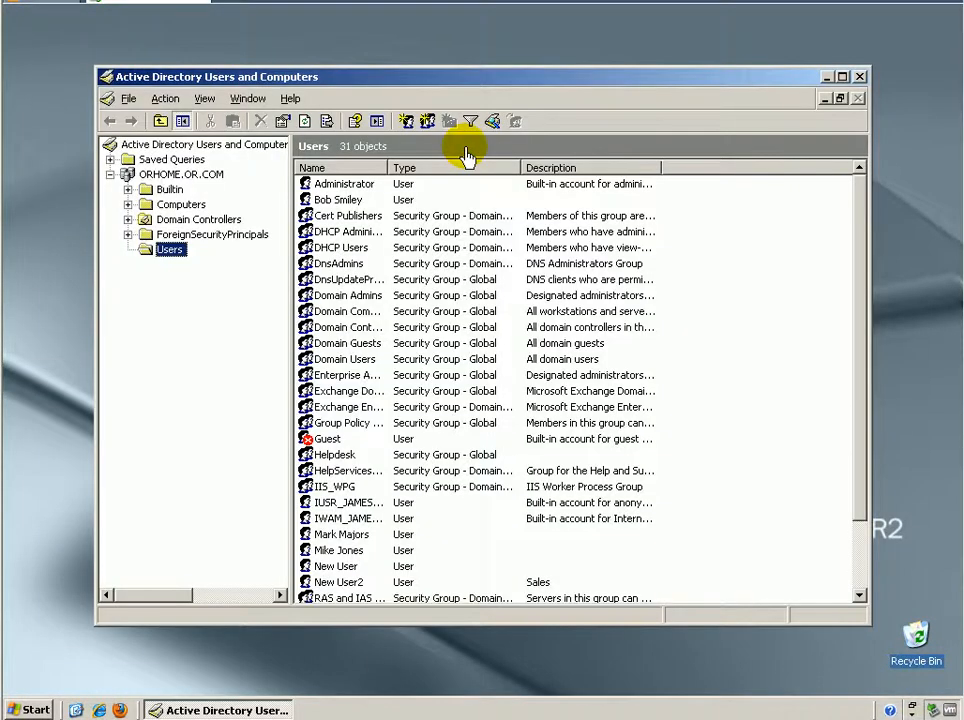
right_click(152, 255)
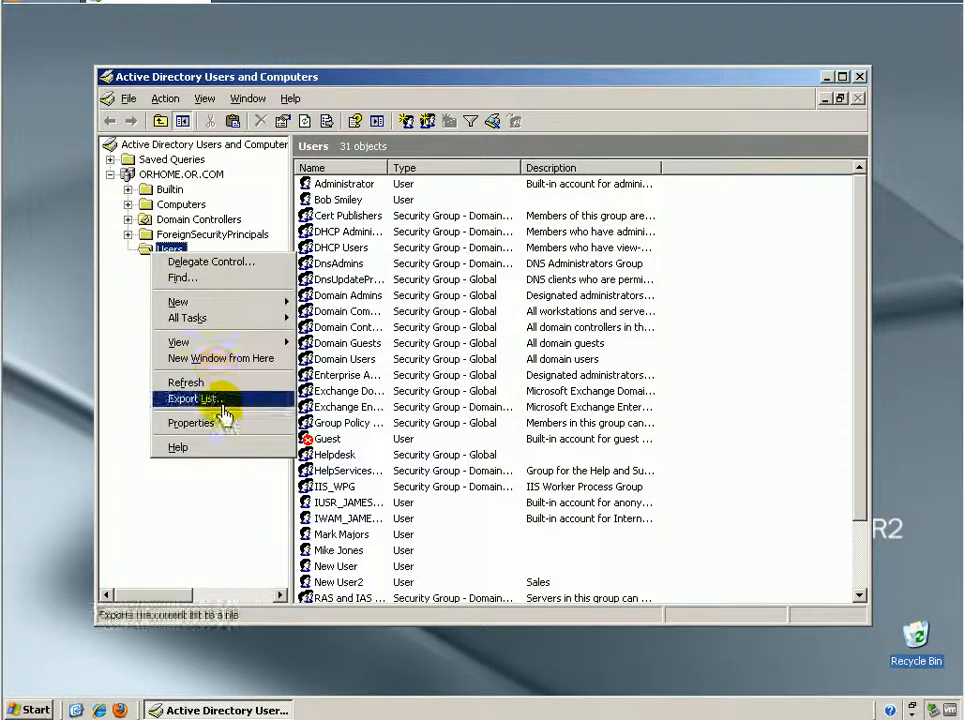
mouse_move(248, 304)
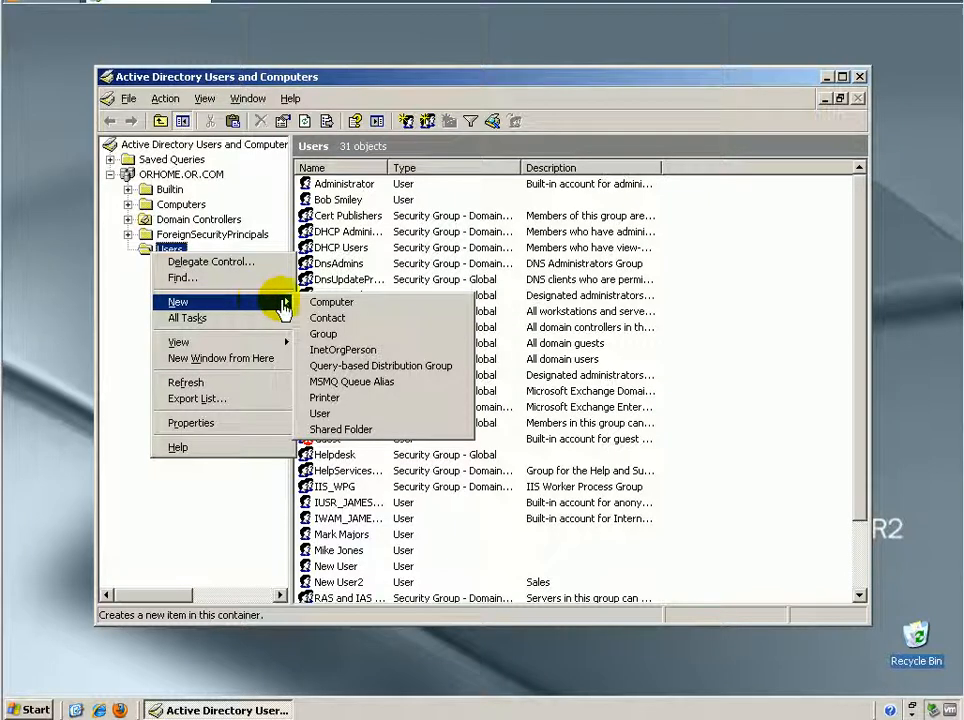
click(351, 336)
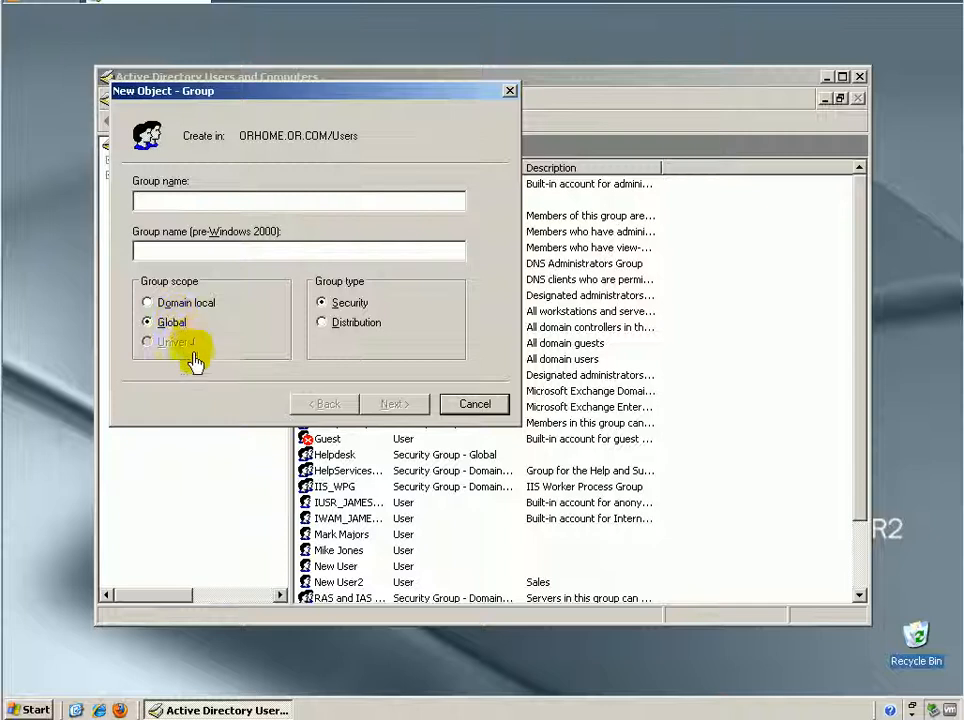
click(474, 405)
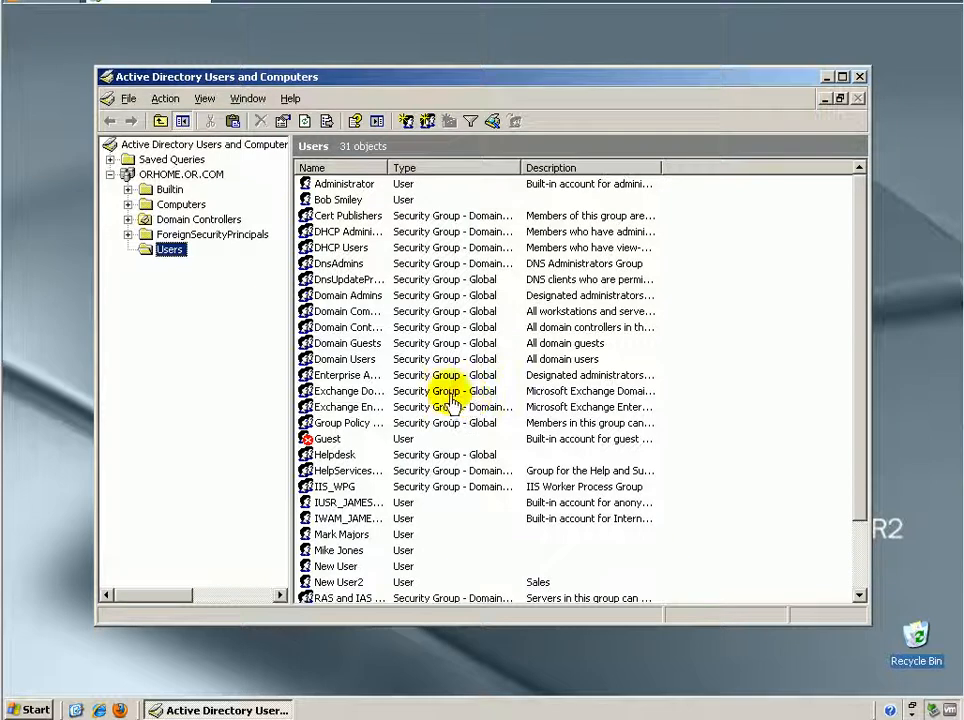
Raise the domain functional level of ORHOME.OR.COM to Windows Server 2003.
right_click(157, 176)
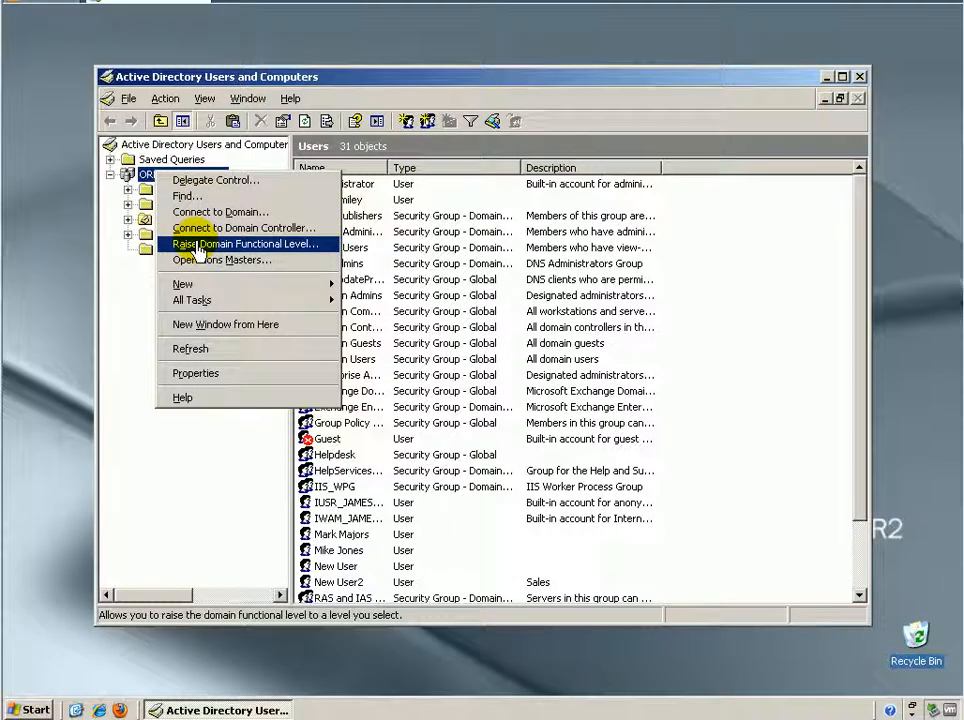
click(198, 245)
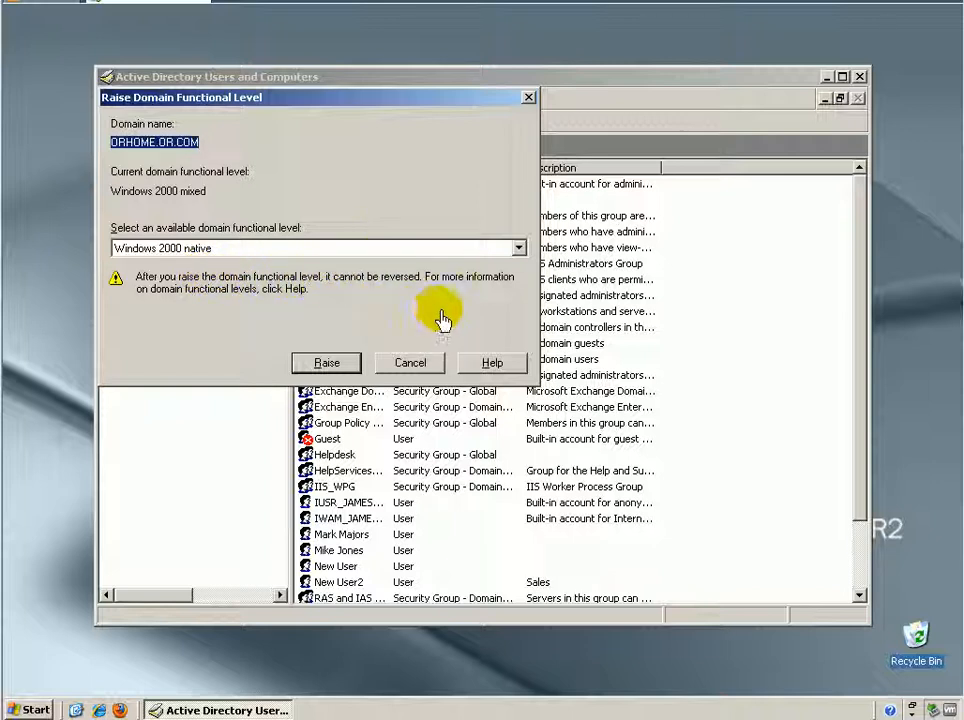
click(485, 249)
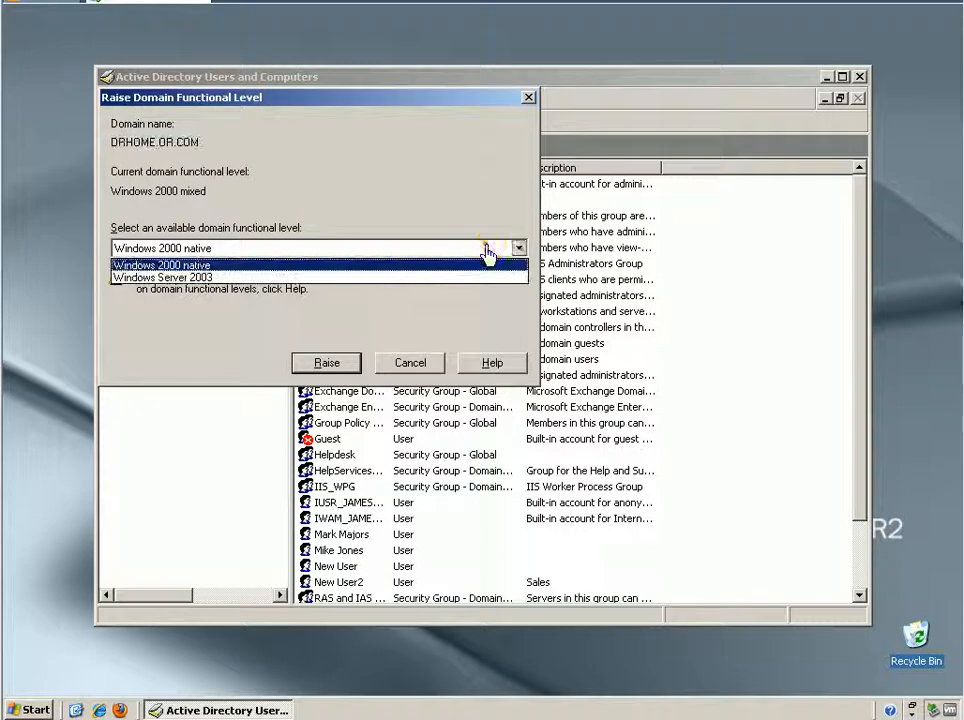
click(404, 279)
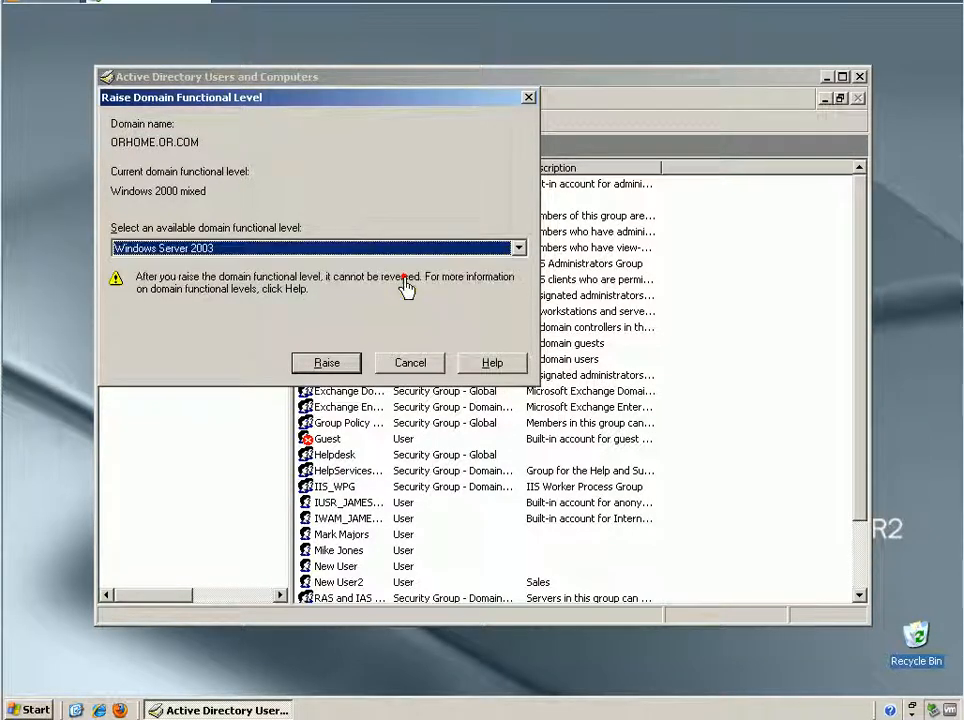
click(328, 364)
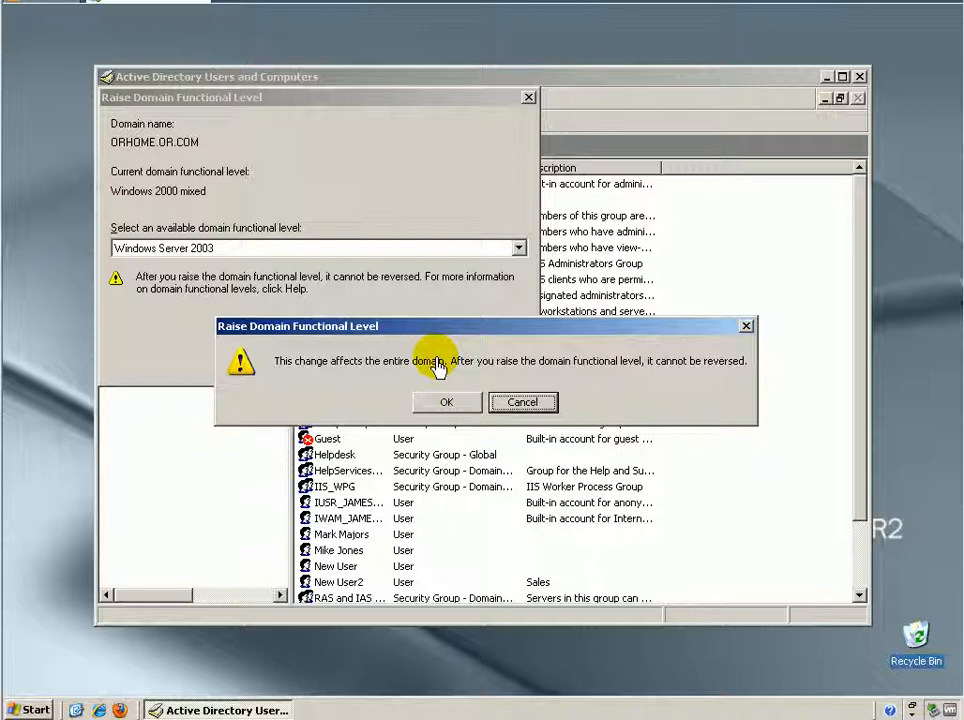
click(446, 401)
click(482, 403)
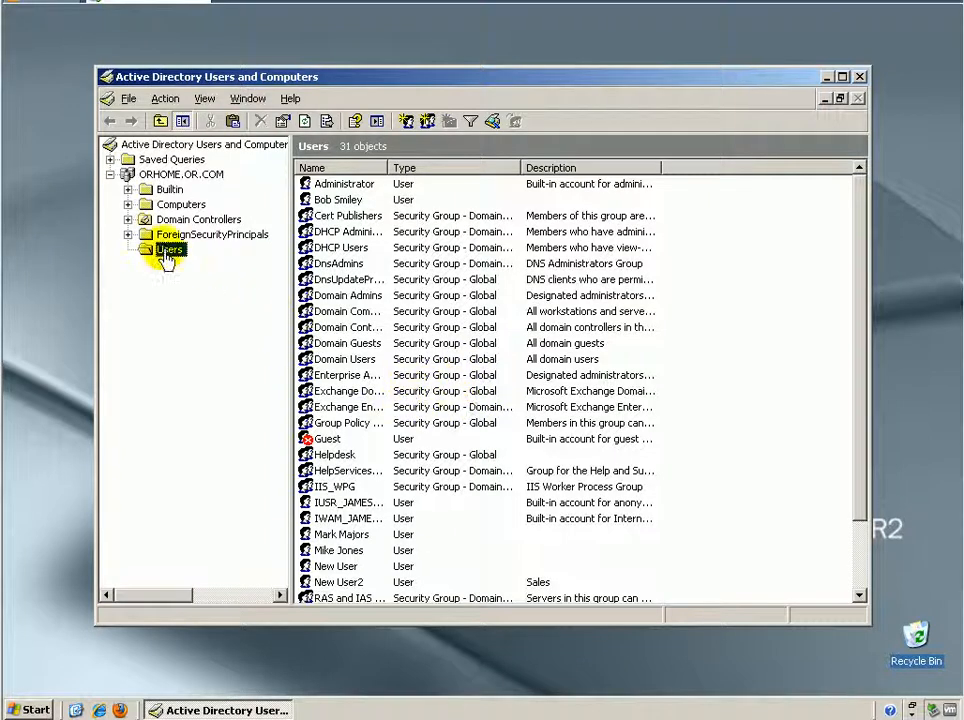
Start a new group in the Users container named Marketing, with Universal scope and Distribution type.
right_click(166, 250)
mouse_move(207, 302)
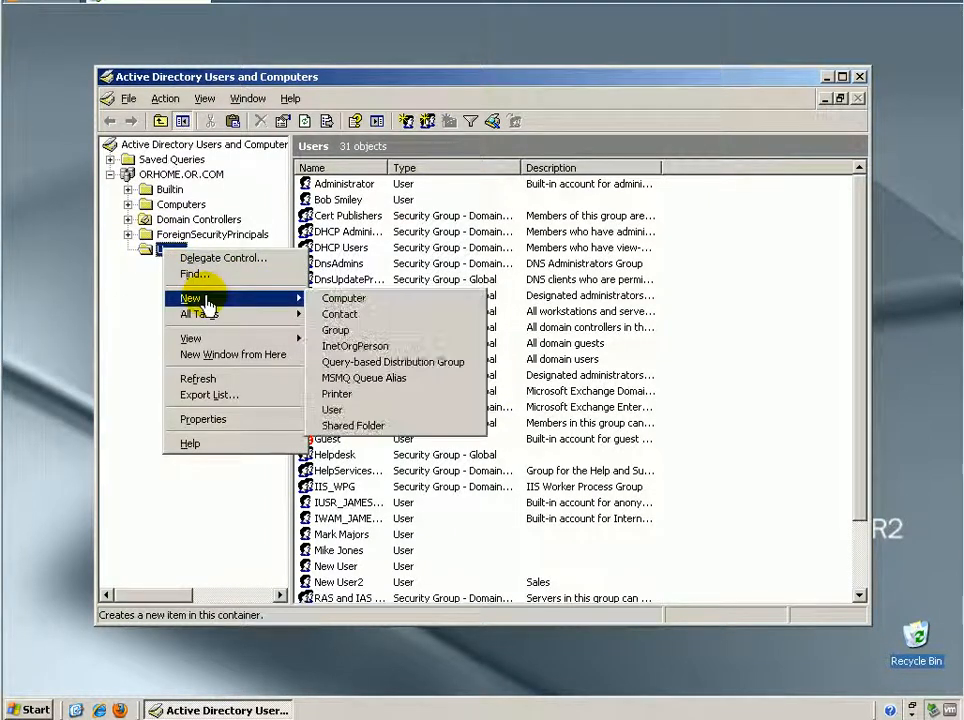
click(358, 331)
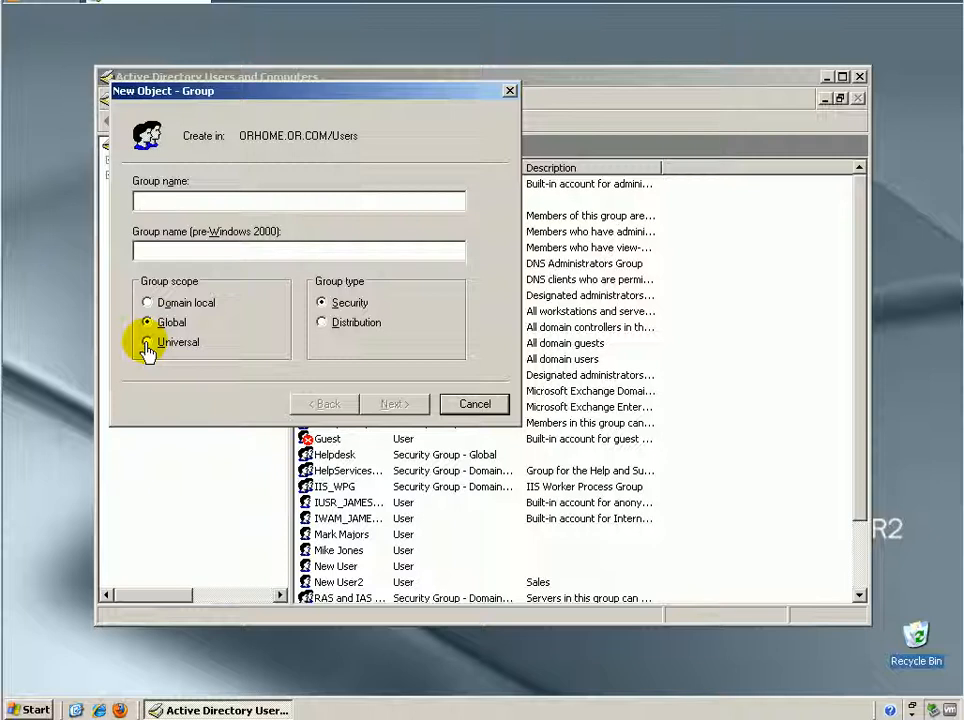
click(176, 205)
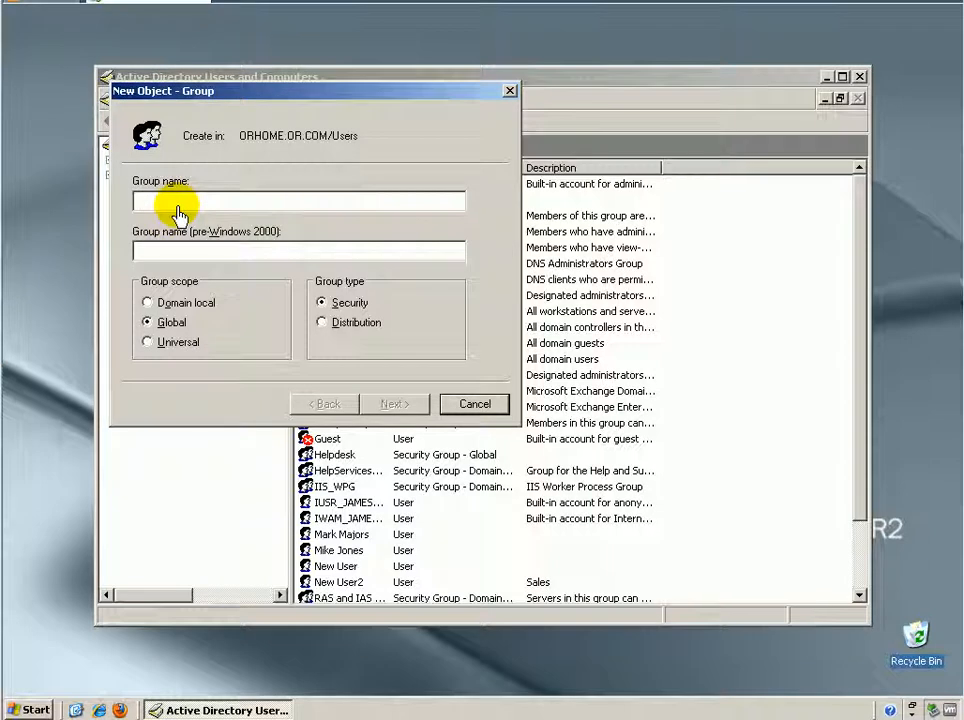
text(Marketing)
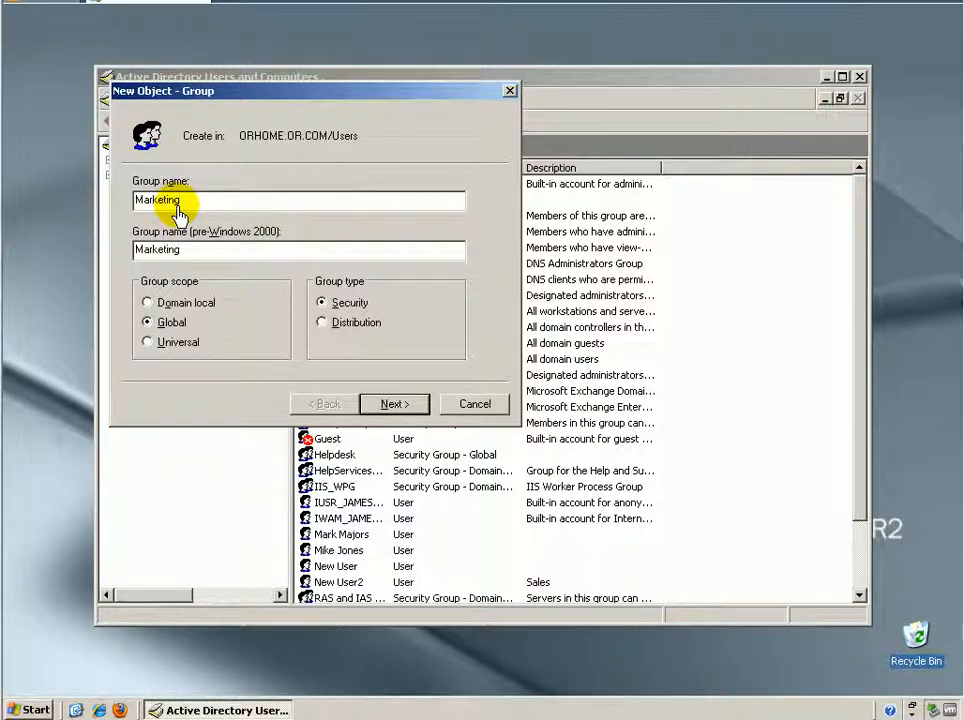
click(152, 343)
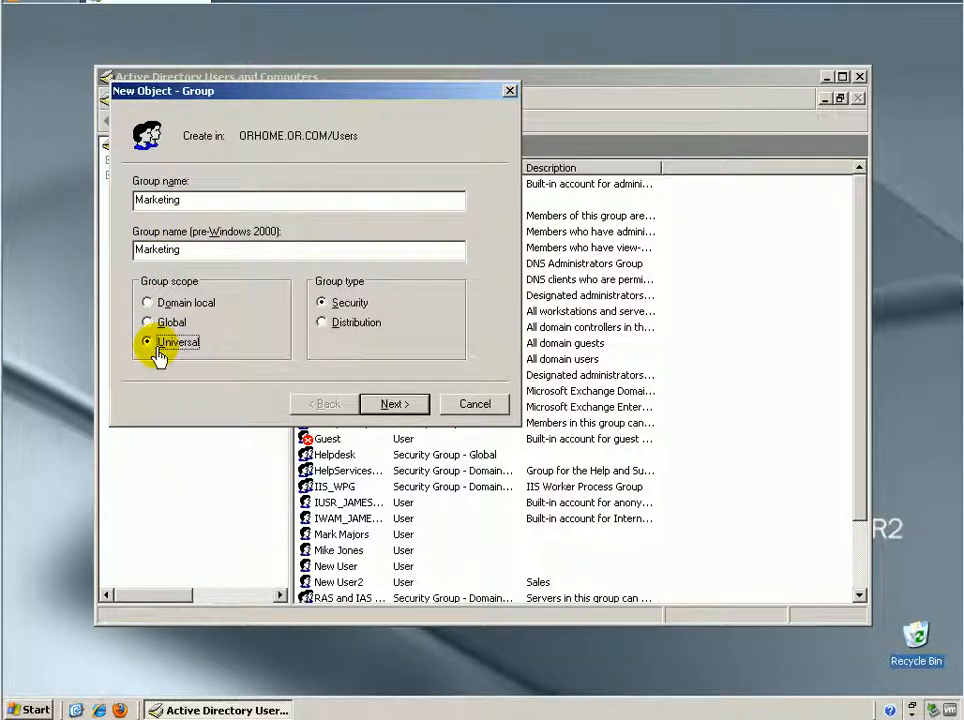
click(365, 326)
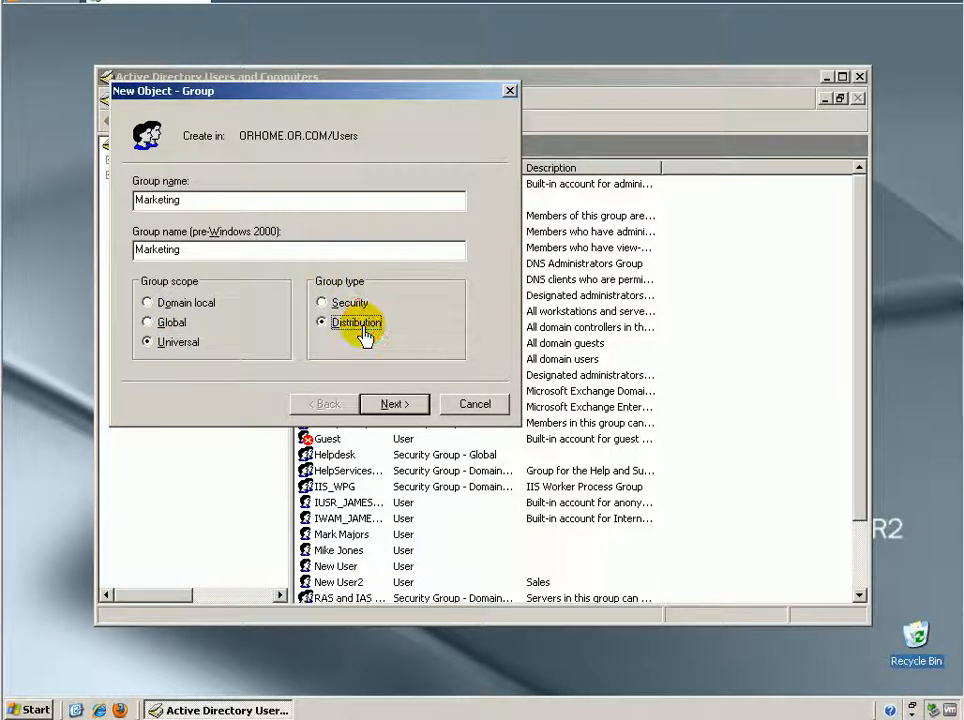
Finish creating the group with an Exchange e-mail address under the alias Marketing.
click(395, 404)
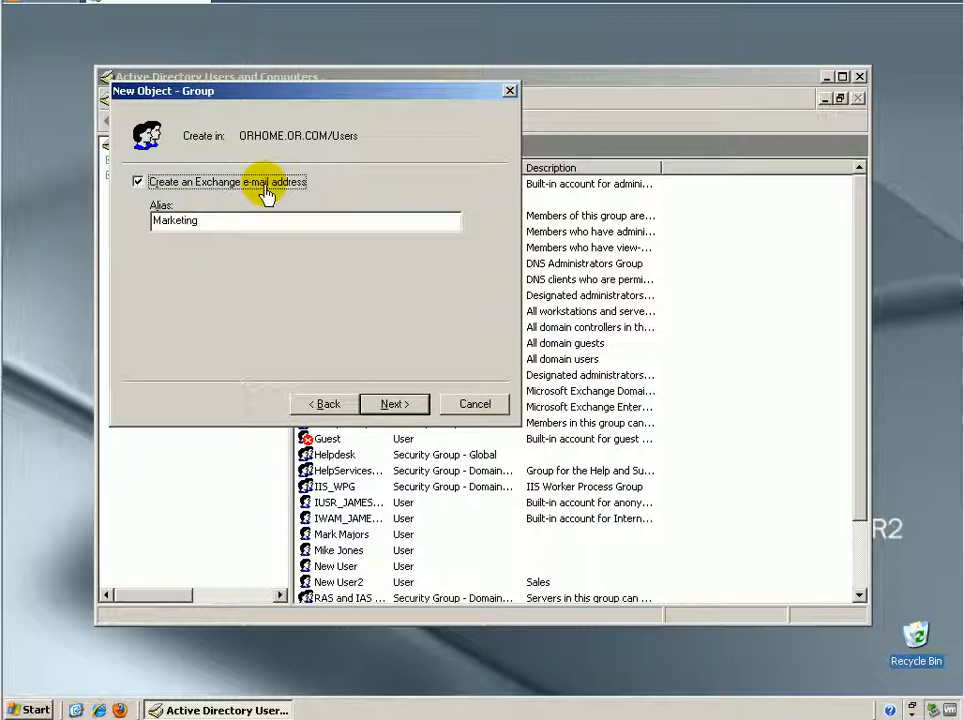
click(395, 405)
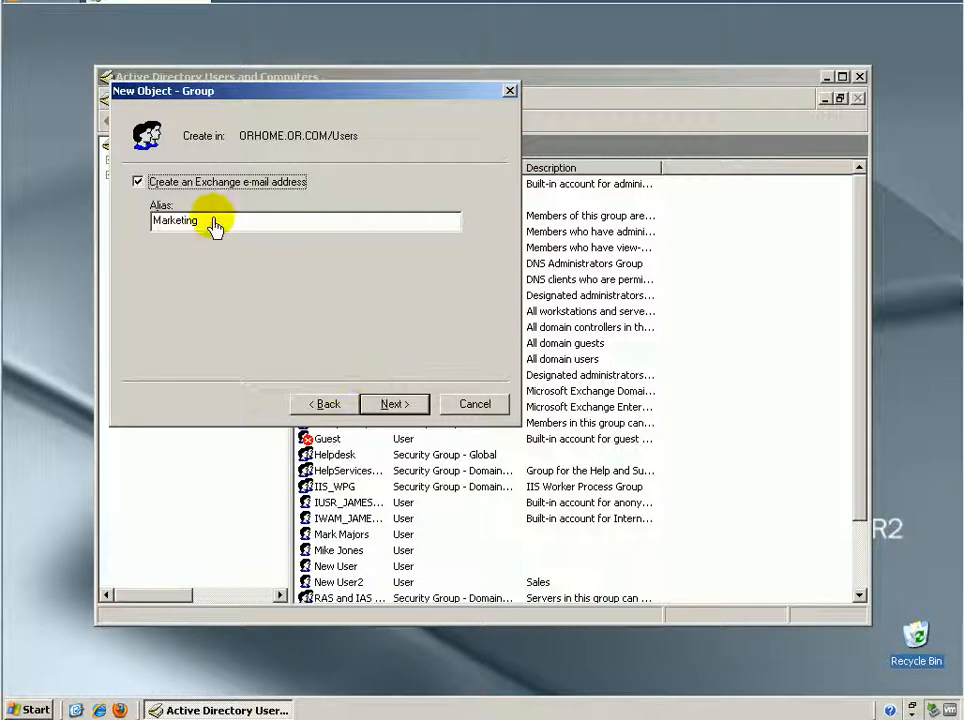
click(400, 404)
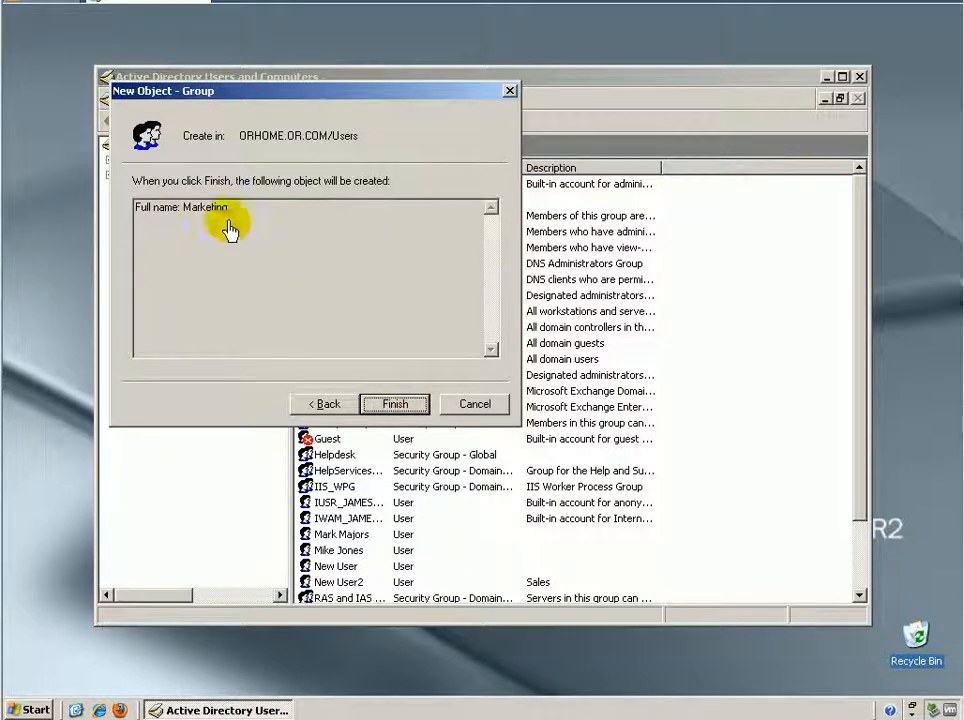
click(390, 408)
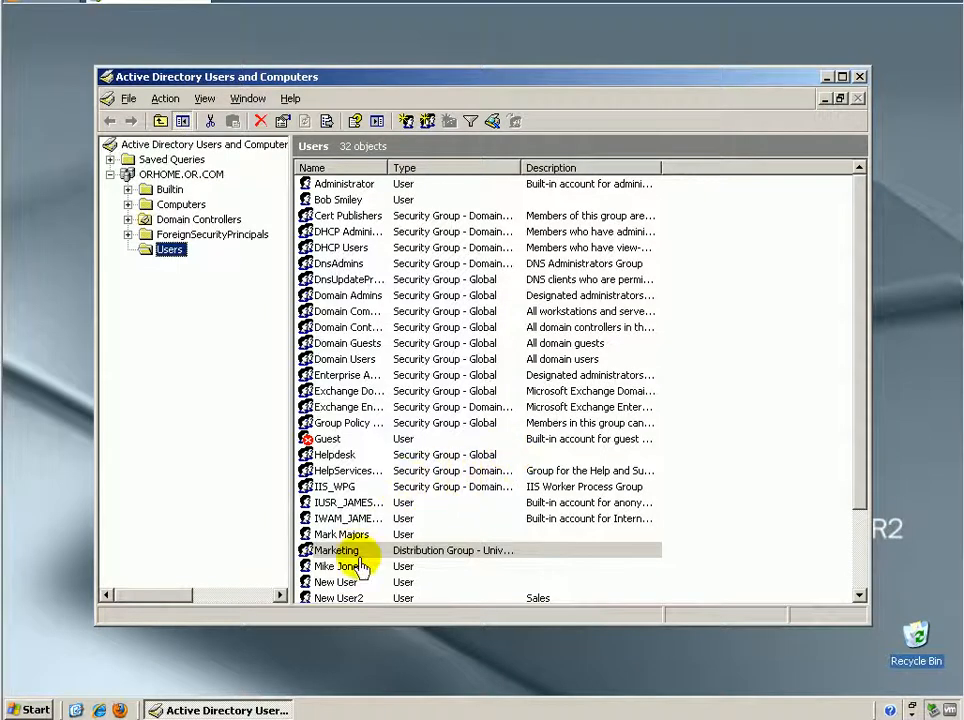
Open the properties of the Marketing distribution group and review its e-mail addresses.
right_click(447, 558)
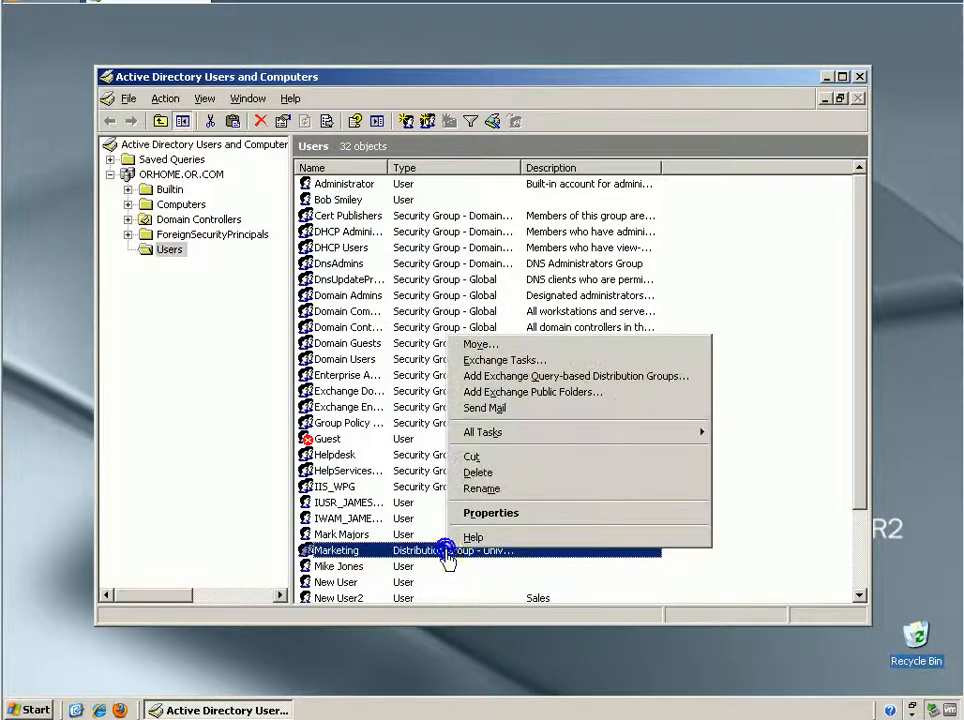
click(485, 512)
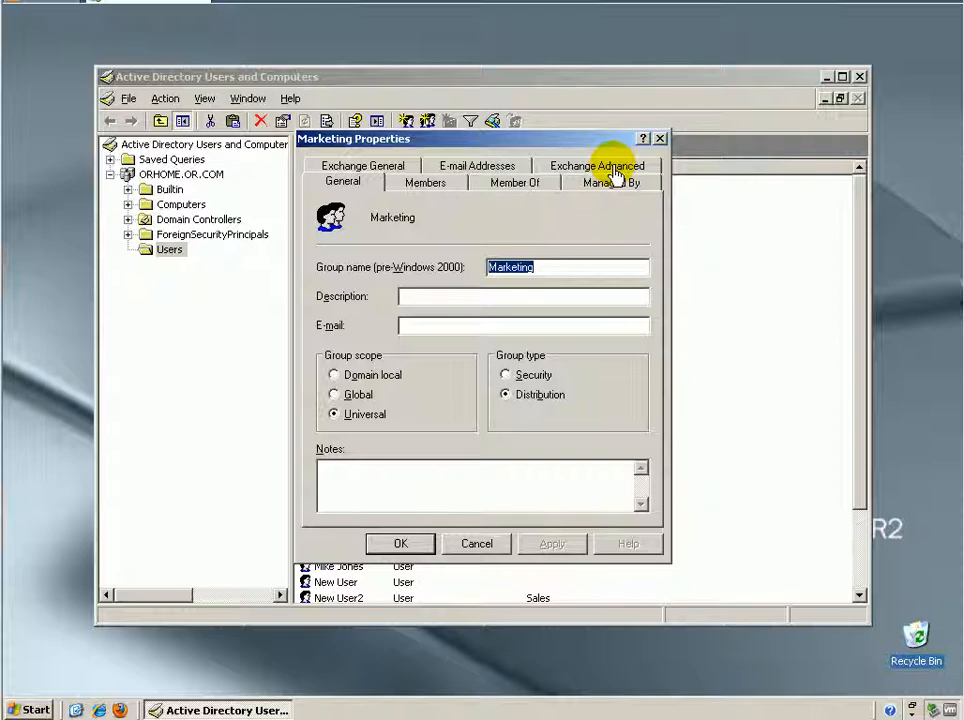
click(456, 170)
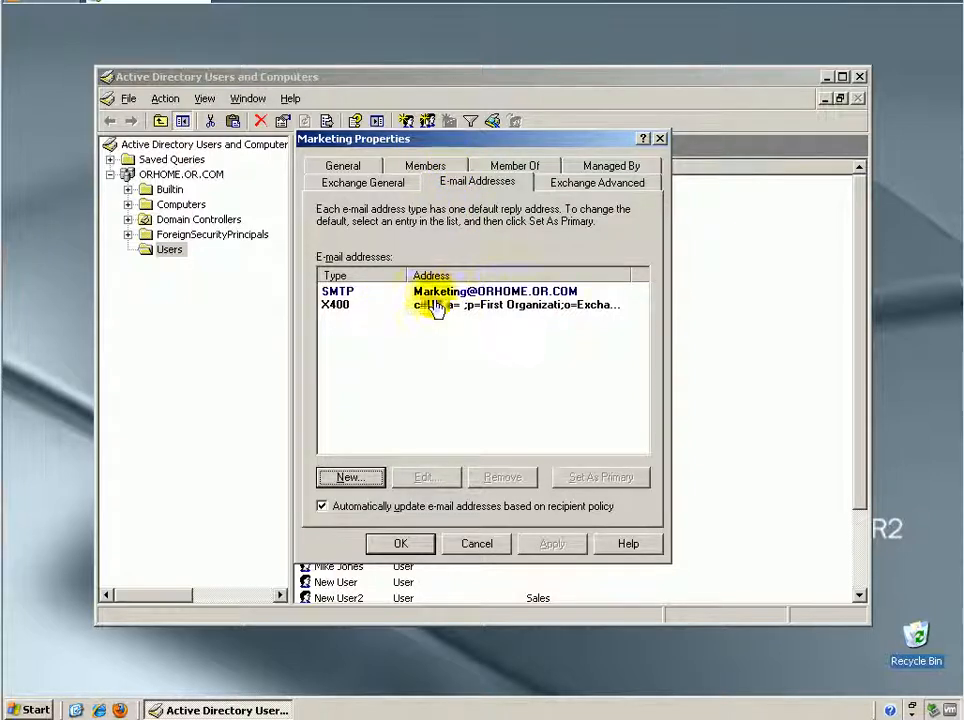
Begin adding members to the Marketing group by entering the first user's given name and resolving it to the account.
click(440, 166)
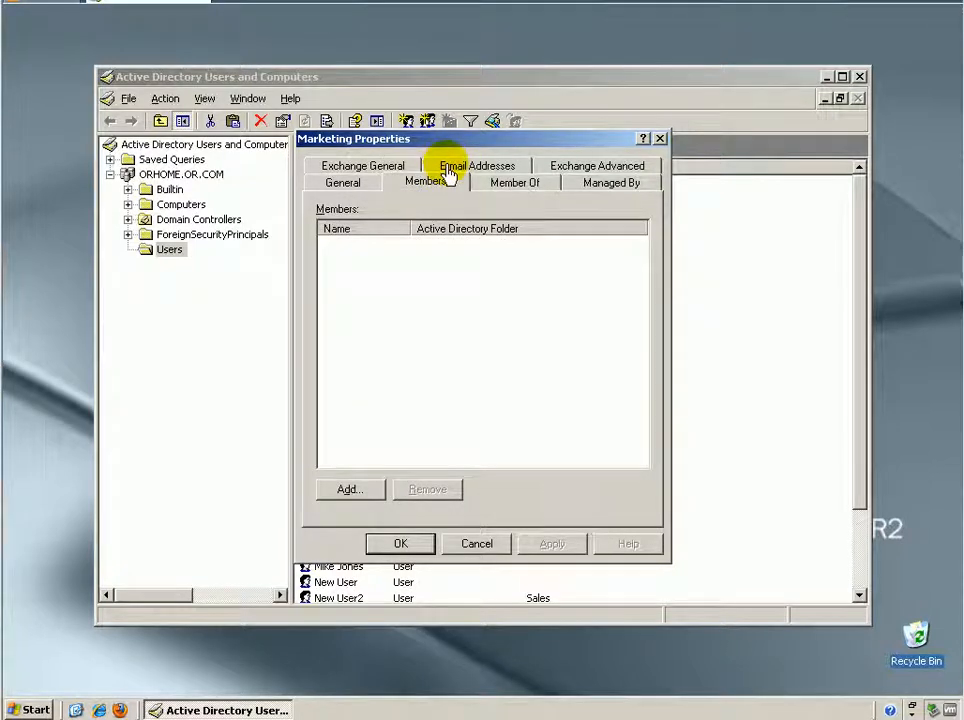
click(368, 490)
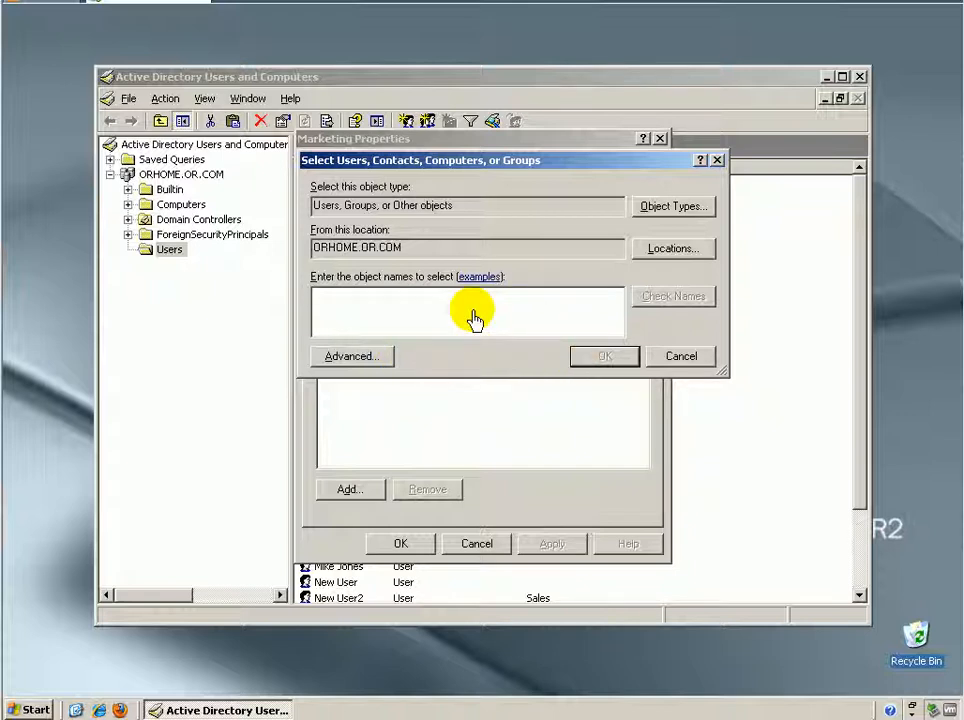
text(mike)
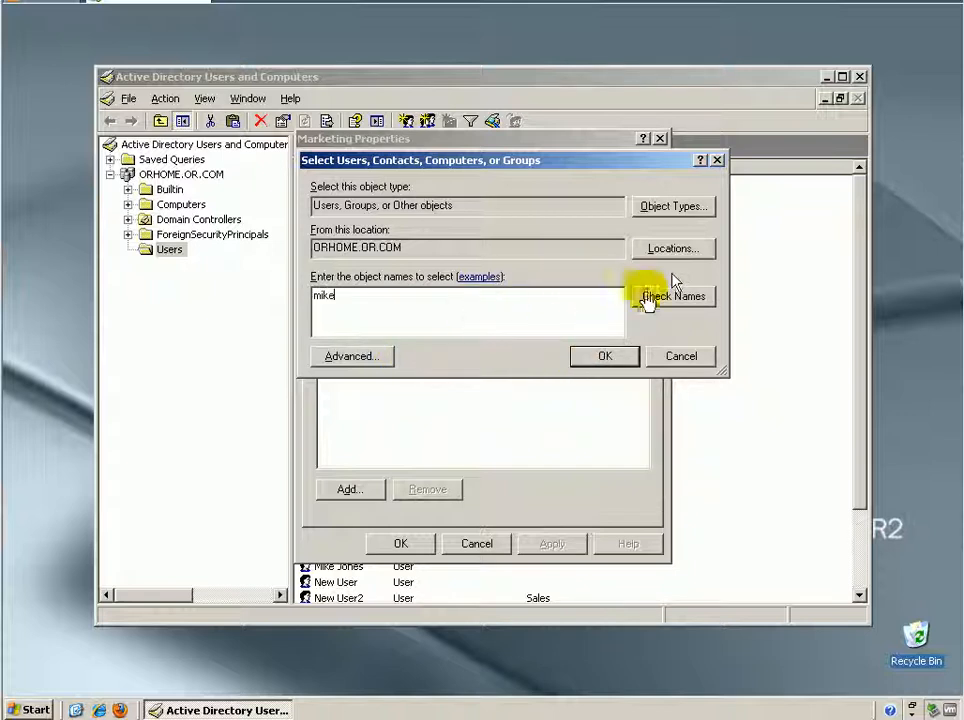
click(695, 300)
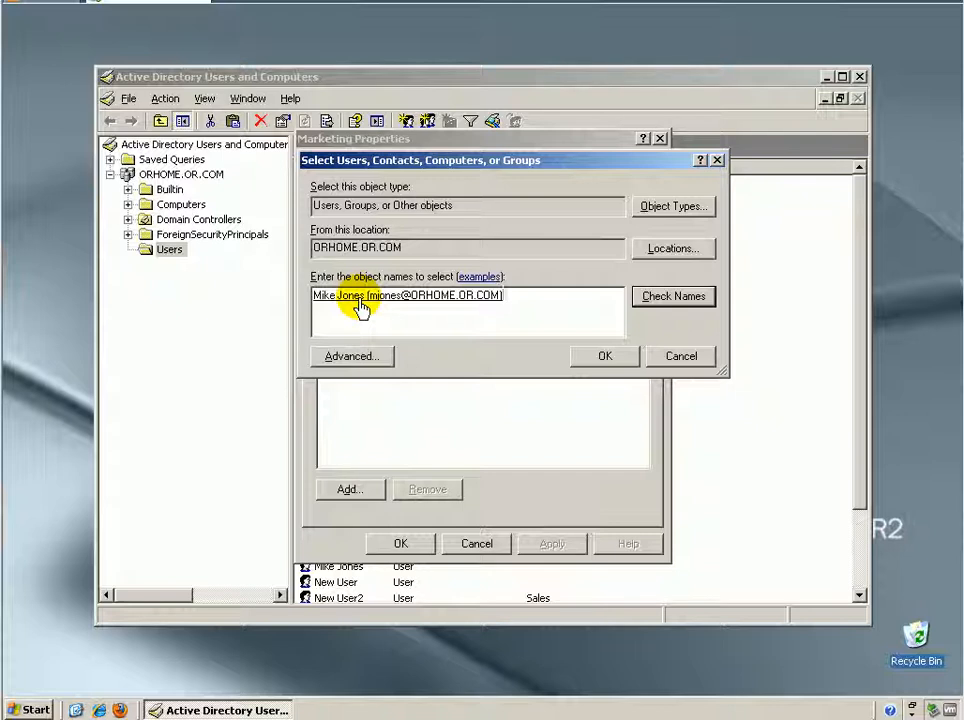
Resolve the second user's given name to the matching user account, then add both users as Marketing members and save.
text(mark)
click(636, 306)
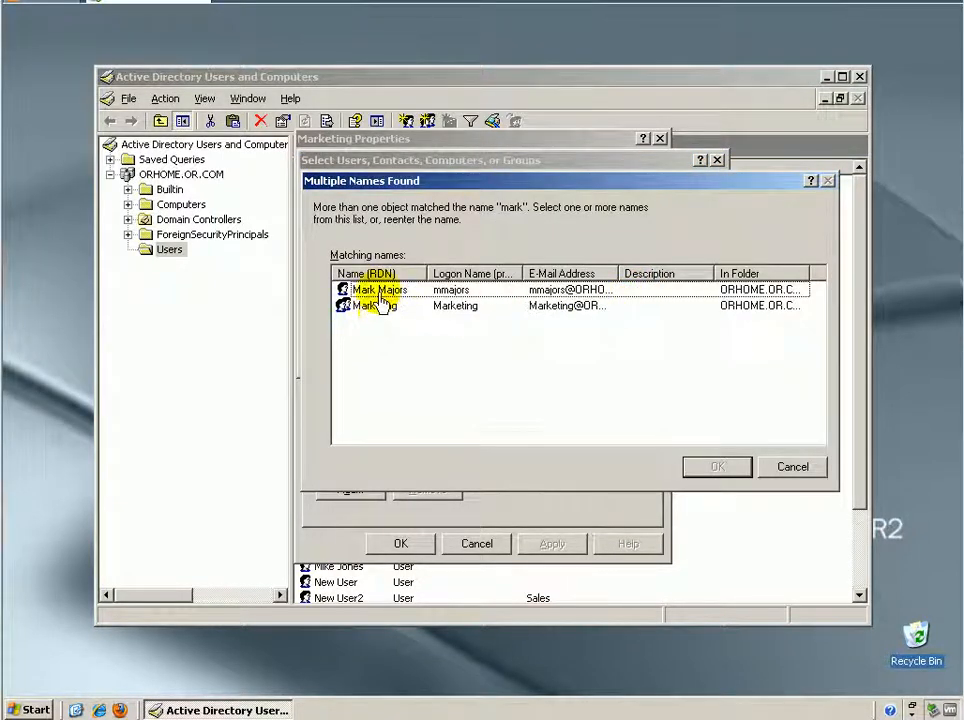
click(379, 292)
click(716, 467)
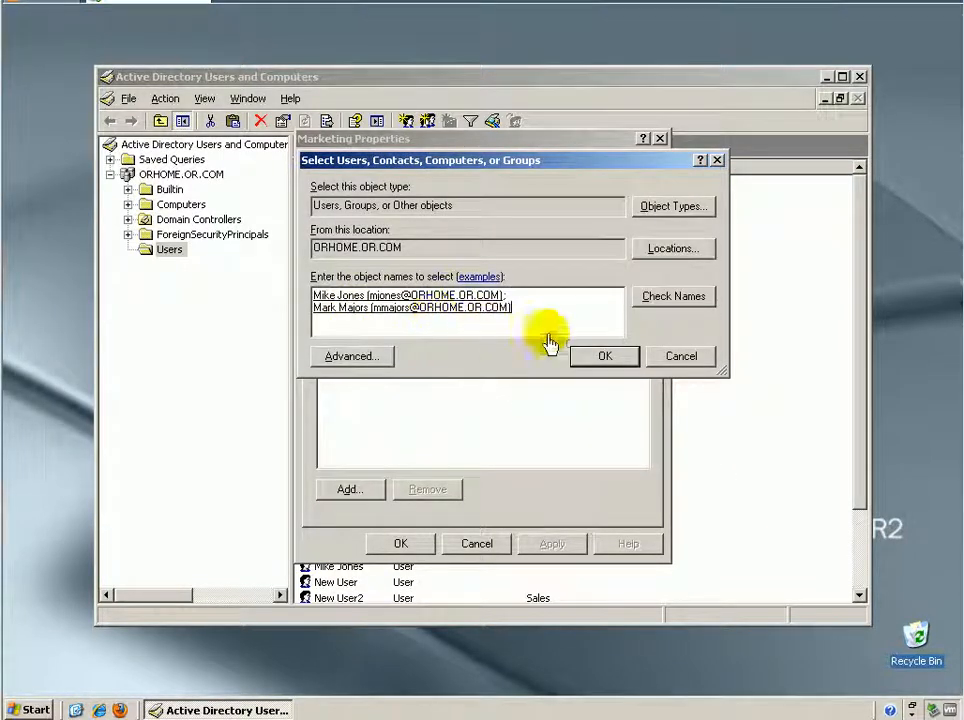
click(593, 368)
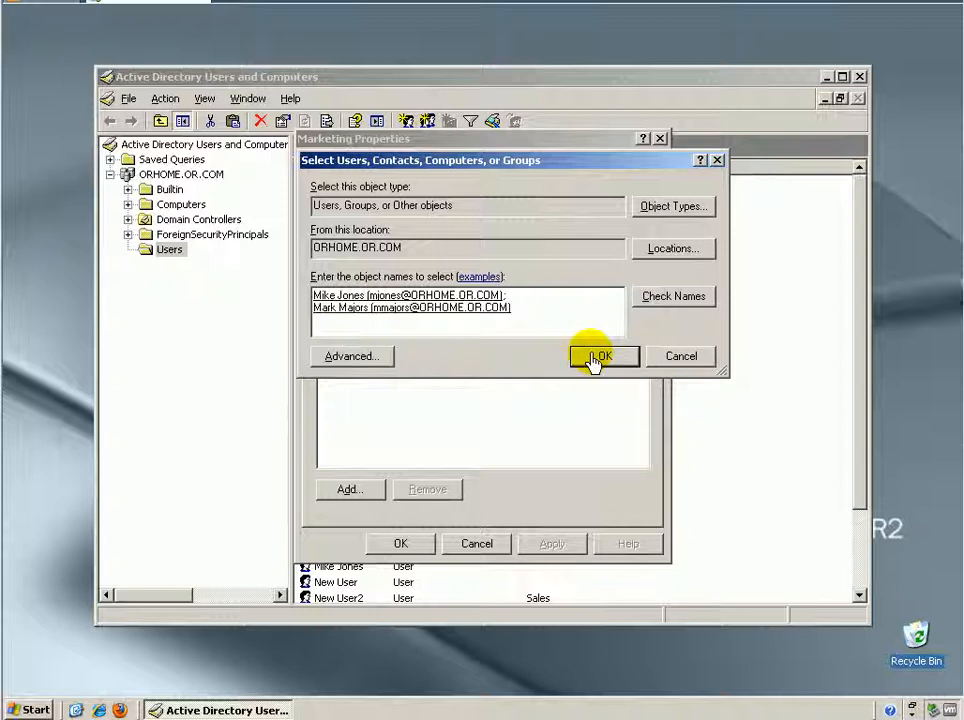
click(603, 358)
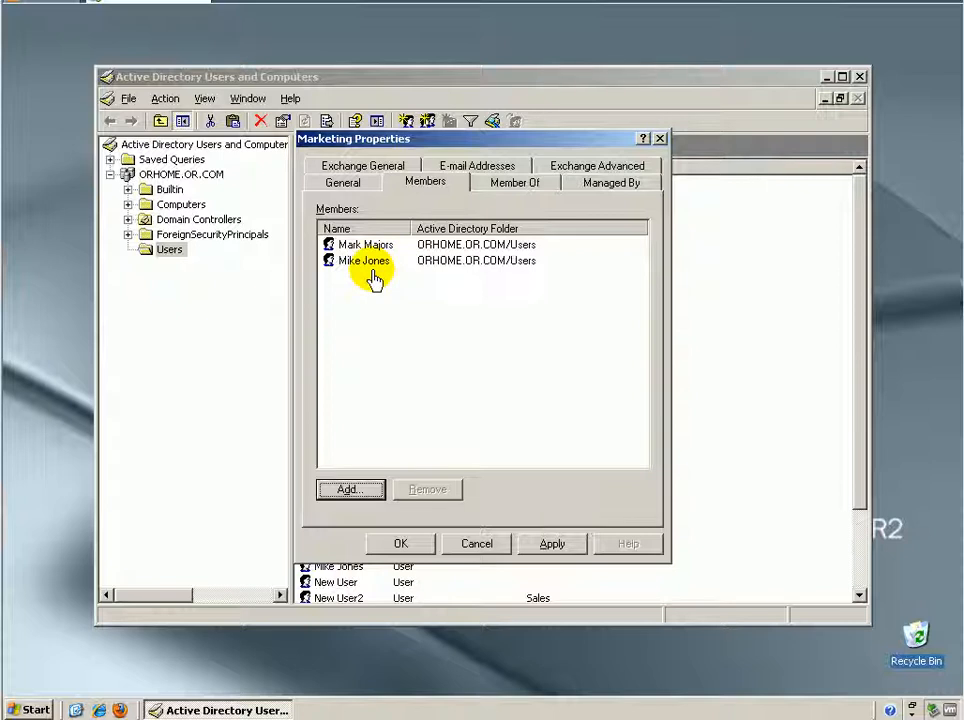
click(402, 545)
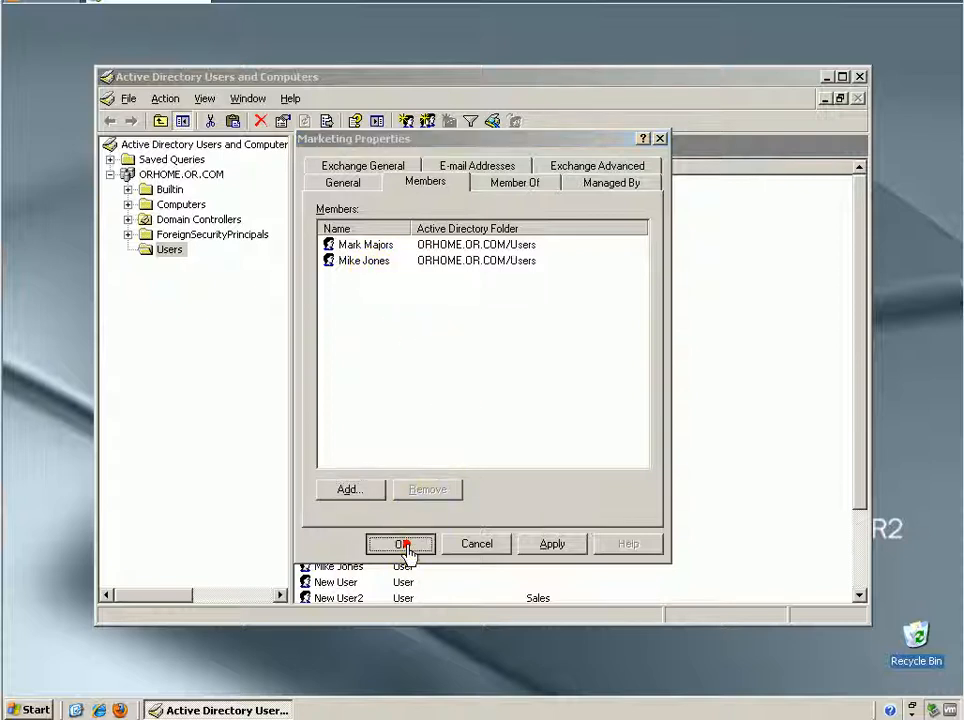